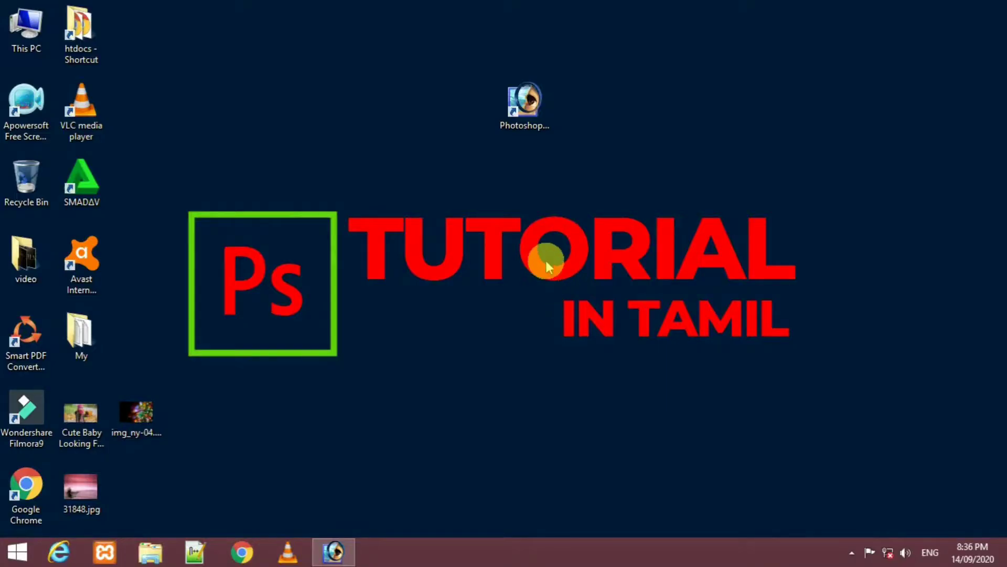
# Launch Adobe Photoshop from its desktop shortcut.
pyautogui.click(525, 120)
pyautogui.doubleClick(525, 111)
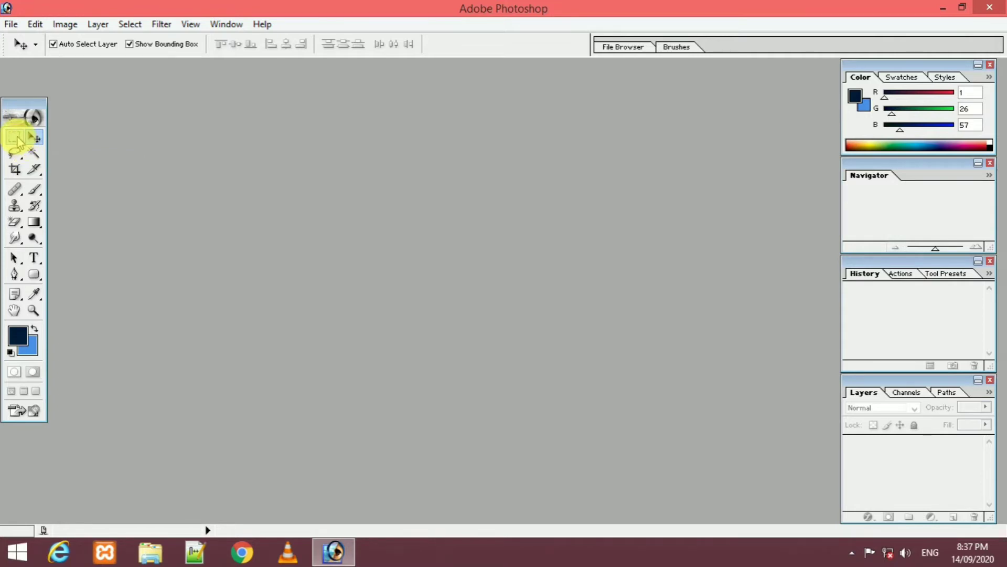
# Create a new white 500 × 500 px document at 72 ppi, Untitled-1.
pyautogui.click(16, 137)
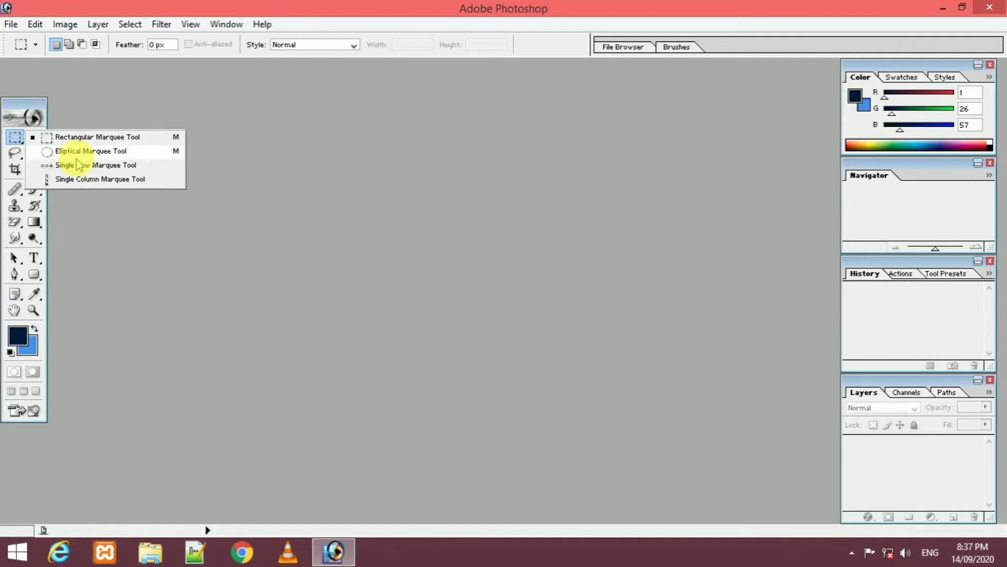
pyautogui.click(114, 244)
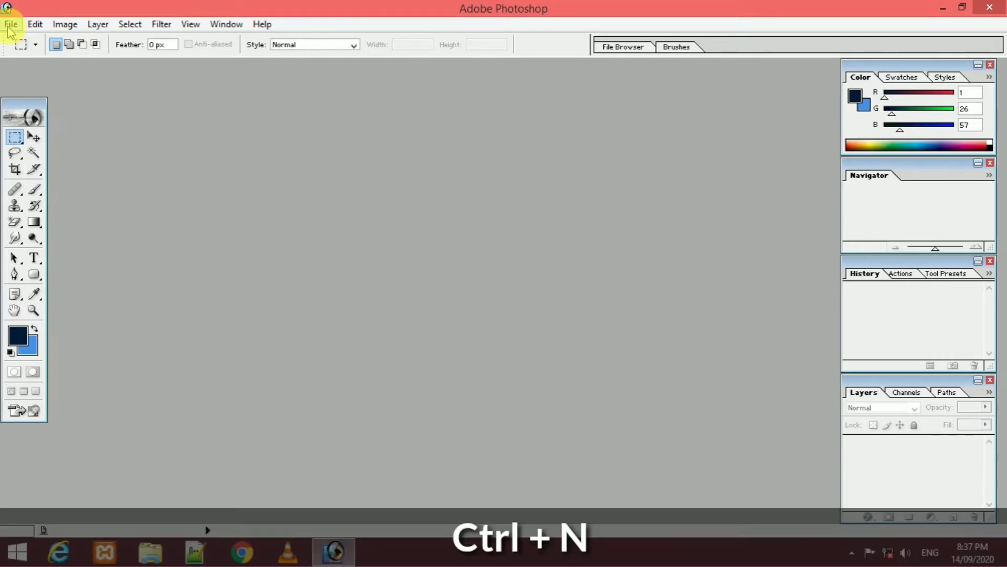
pyautogui.click(9, 27)
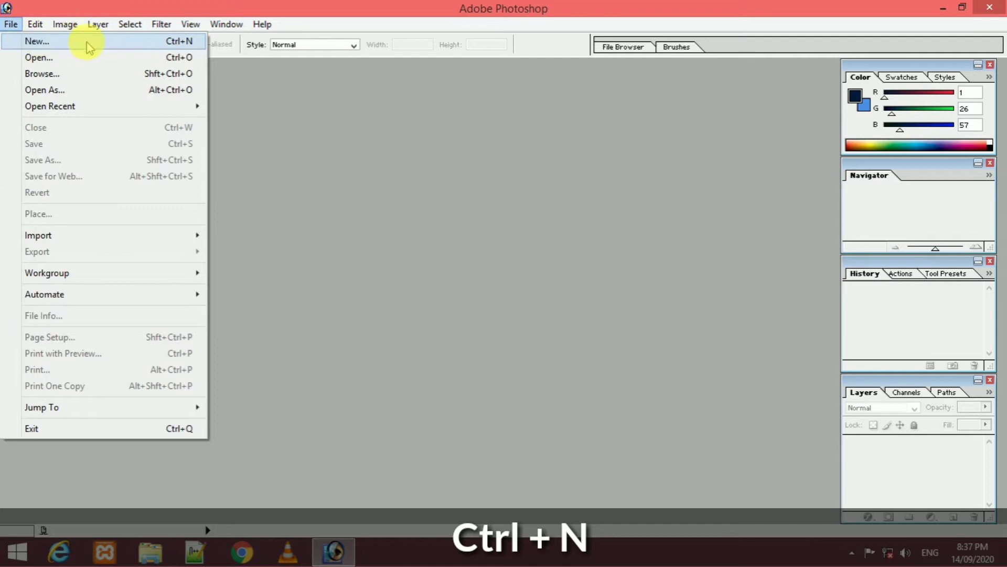
pyautogui.click(84, 43)
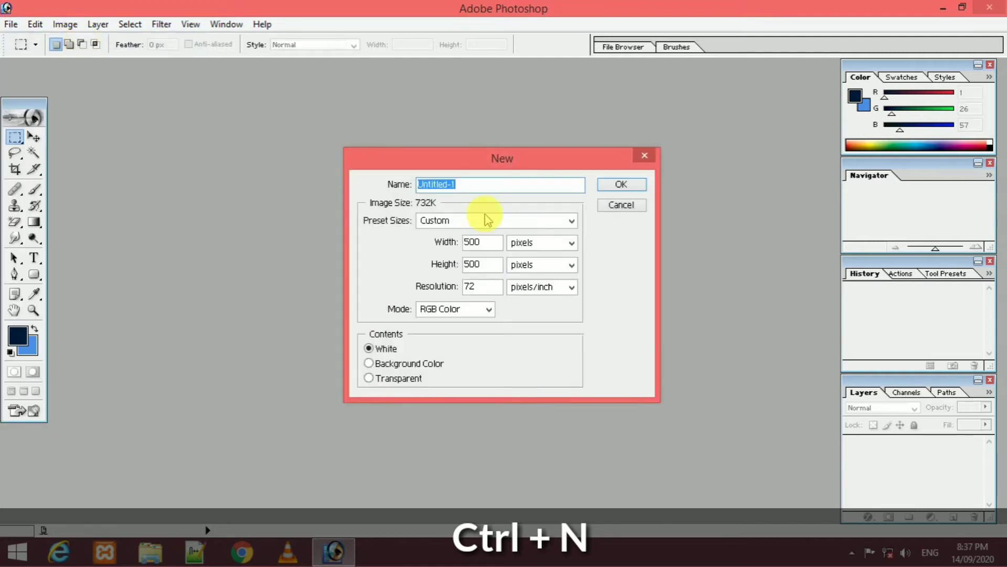
pyautogui.click(621, 186)
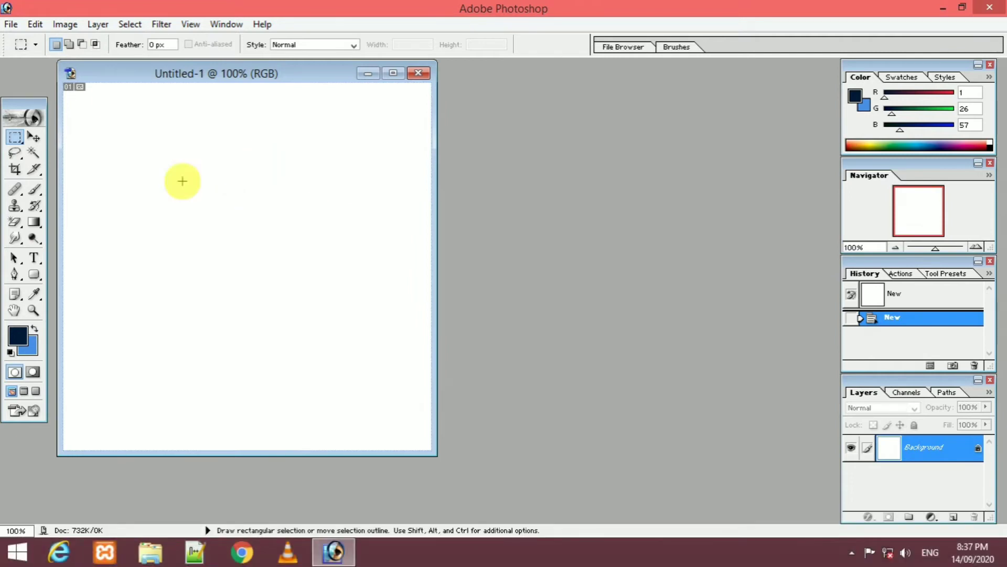
# Open Cute Baby Looking Front In Autumn.jpg from the Desktop and shift its window right.
pyautogui.click(9, 24)
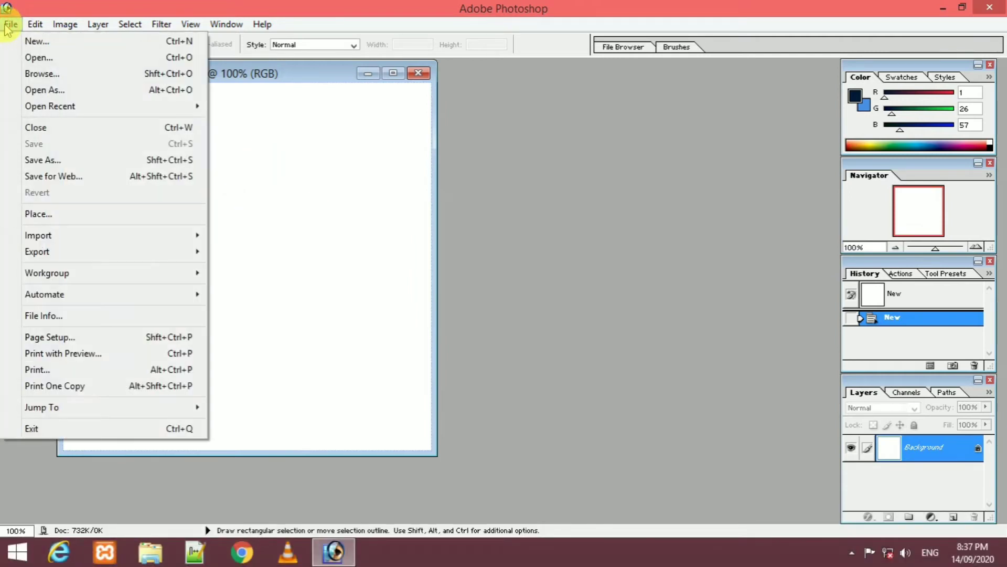
pyautogui.click(137, 59)
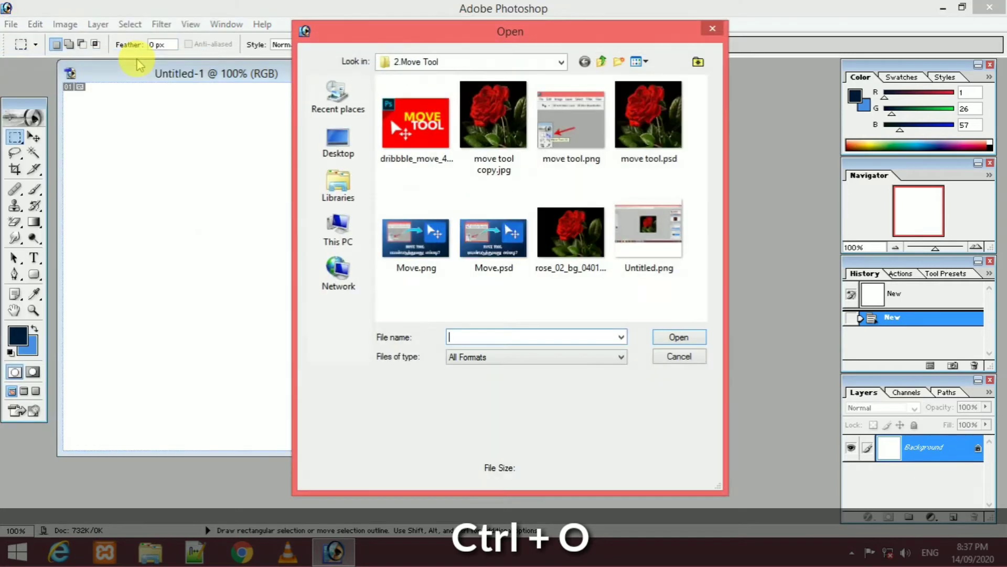
pyautogui.click(334, 141)
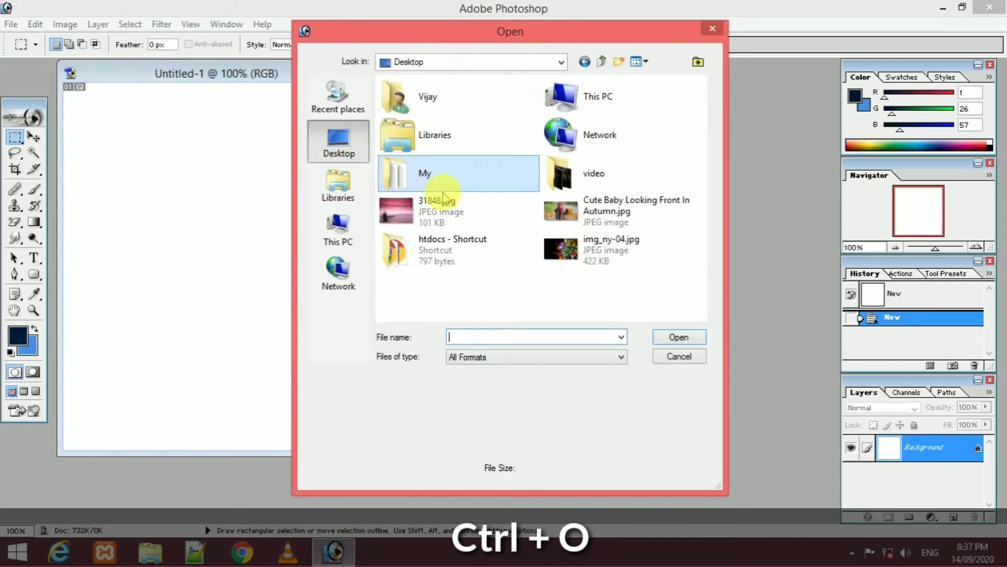
pyautogui.click(595, 212)
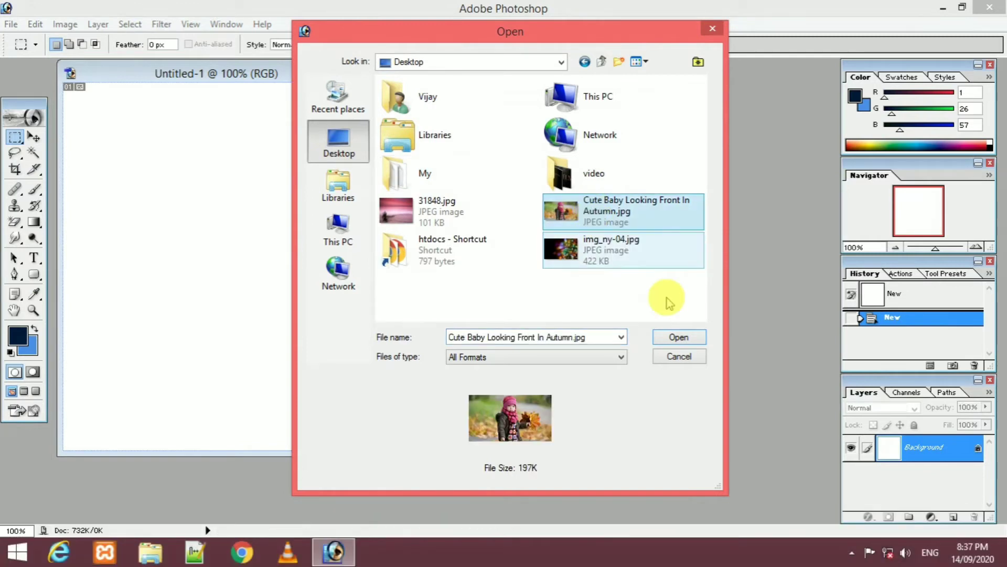
pyautogui.click(675, 337)
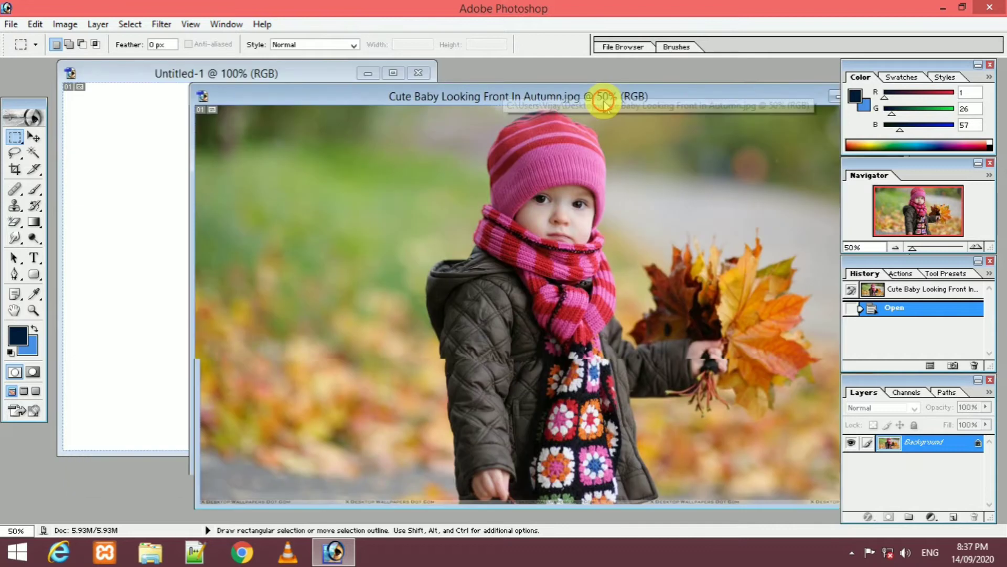
pyautogui.moveTo(605, 103); pyautogui.dragTo(639, 109)
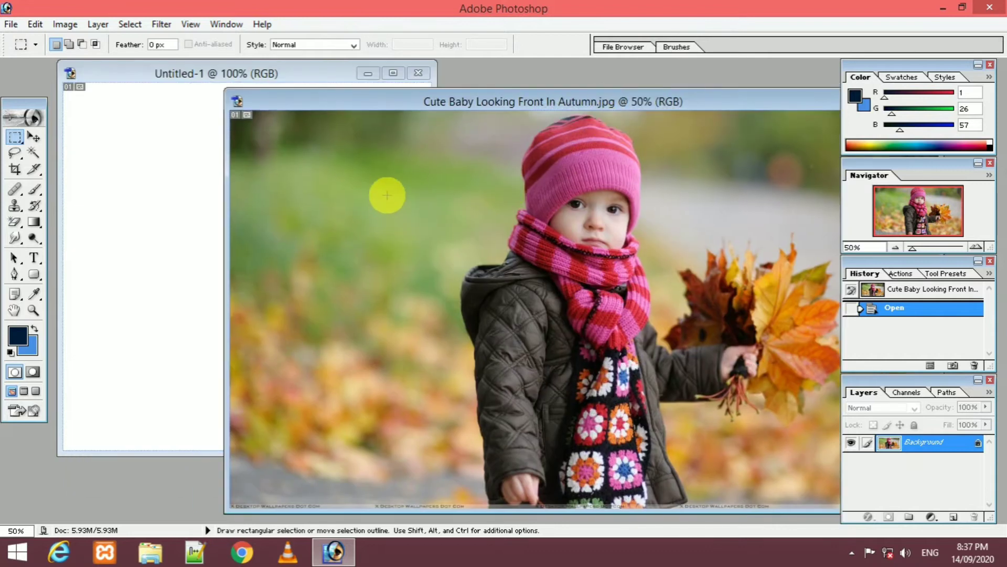
# Drag a rectangular selection of the child's head and scarf into Untitled-1 as Layer 1.
pyautogui.click(14, 137)
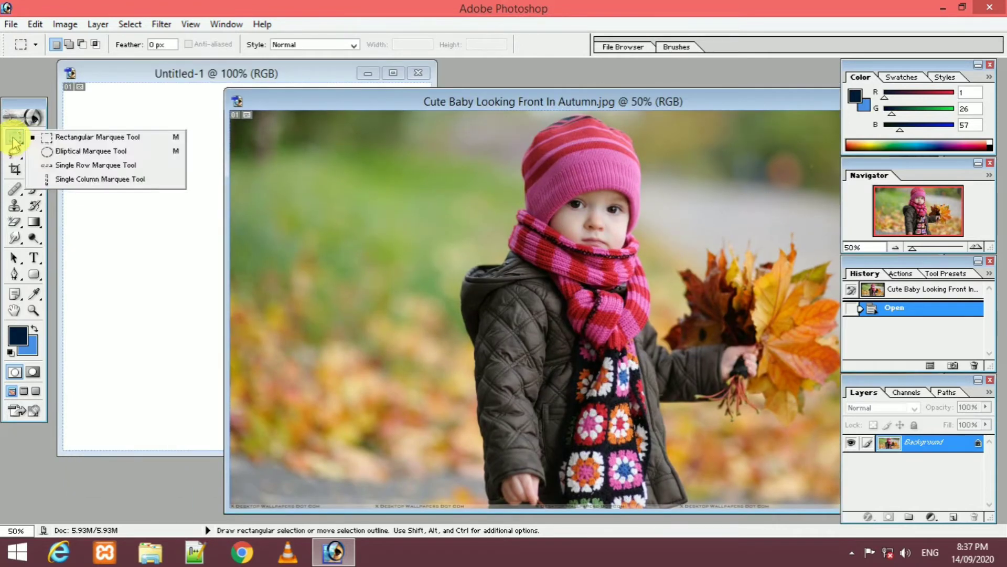
pyautogui.click(45, 137)
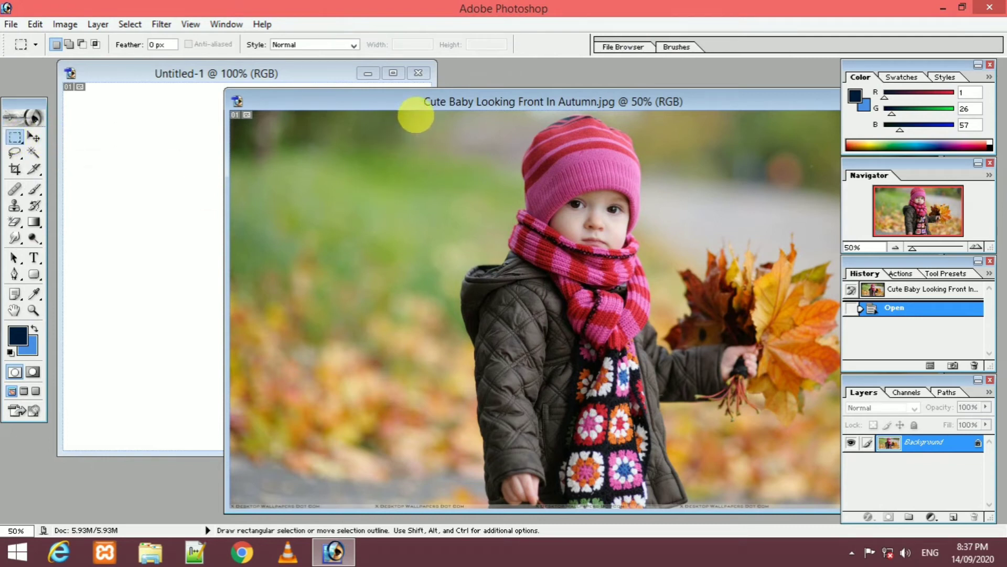
pyautogui.moveTo(415, 114); pyautogui.dragTo(741, 382)
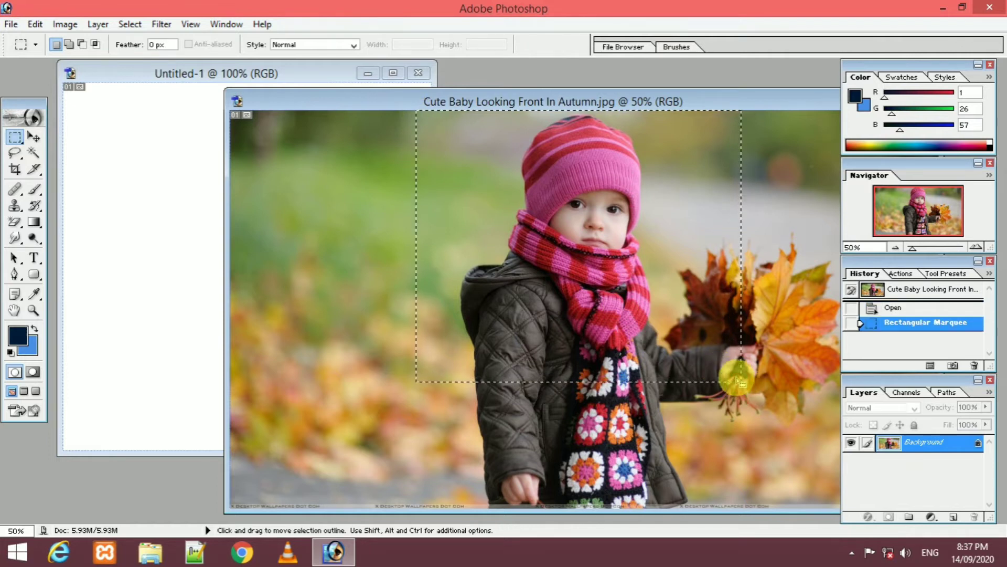
pyautogui.click(35, 137)
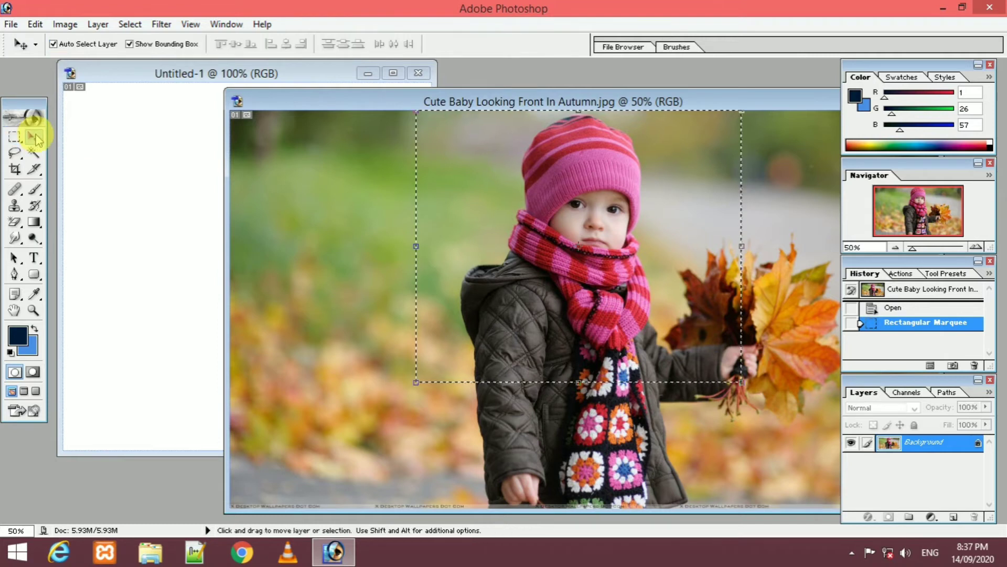
pyautogui.moveTo(591, 259); pyautogui.dragTo(216, 289)
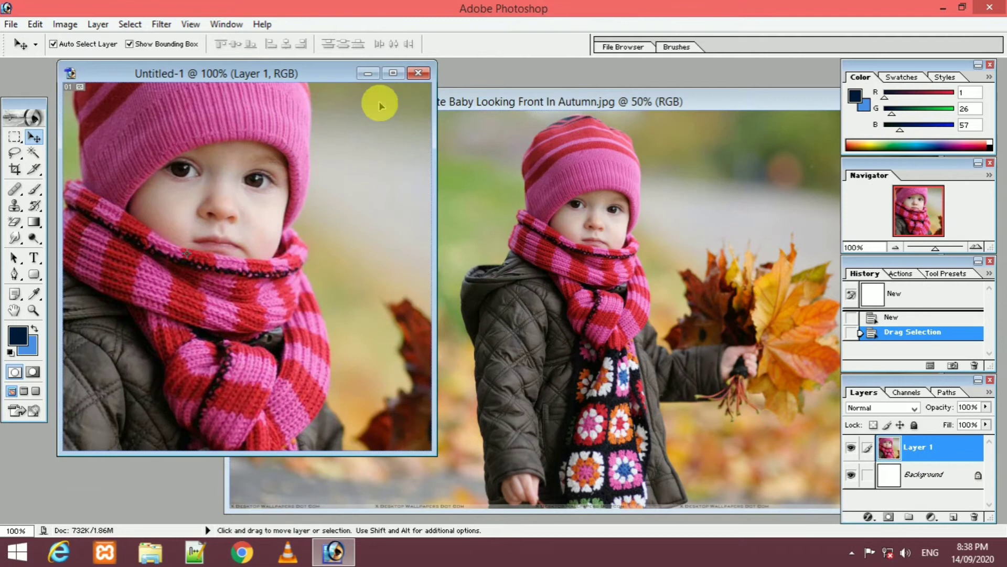
# Maximize Untitled-1 and scale Layer 1 to 42.2%, aligned to the canvas's top-left corner.
pyautogui.click(393, 74)
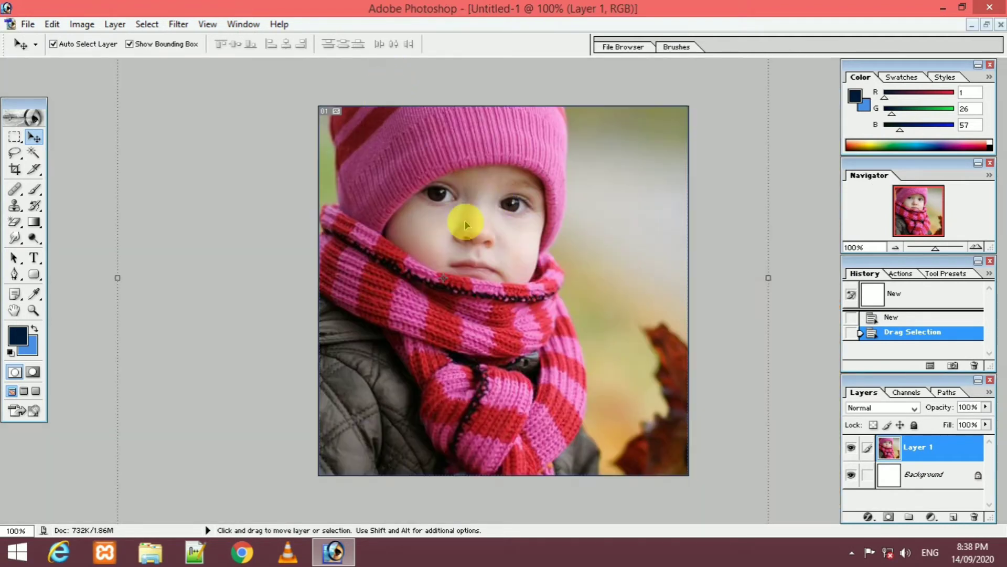
pyautogui.hotkey('ctrl', '-')
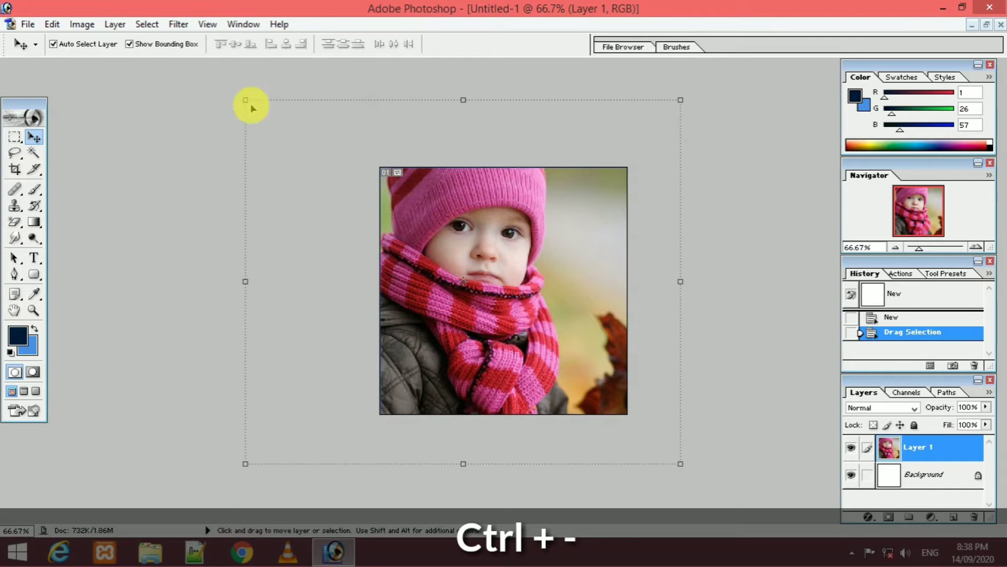
pyautogui.moveTo(243, 99); pyautogui.dragTo(405, 215)
pyautogui.moveTo(481, 288); pyautogui.dragTo(465, 230)
pyautogui.moveTo(660, 404); pyautogui.dragTo(544, 316)
pyautogui.moveTo(491, 269); pyautogui.dragTo(505, 285)
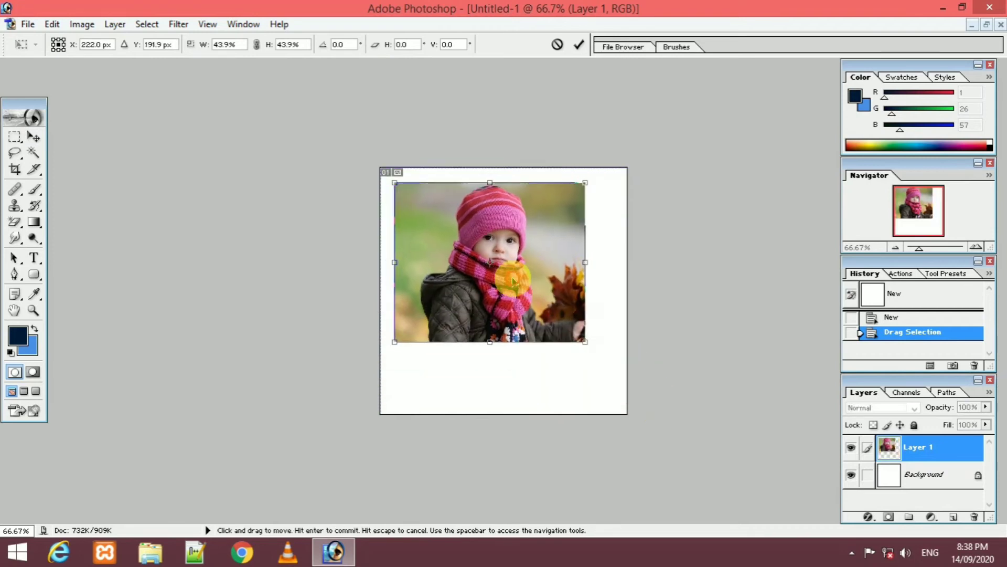
pyautogui.moveTo(585, 341)
pyautogui.mouseDown()
pyautogui.moveTo(528, 292)
pyautogui.moveTo(577, 326)
pyautogui.mouseUp()
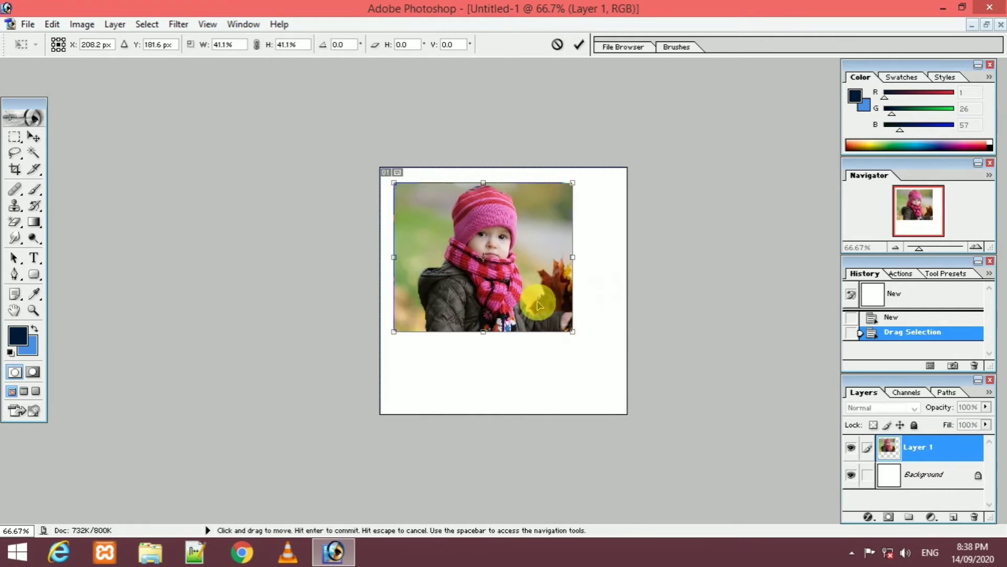
pyautogui.moveTo(574, 333); pyautogui.dragTo(578, 335)
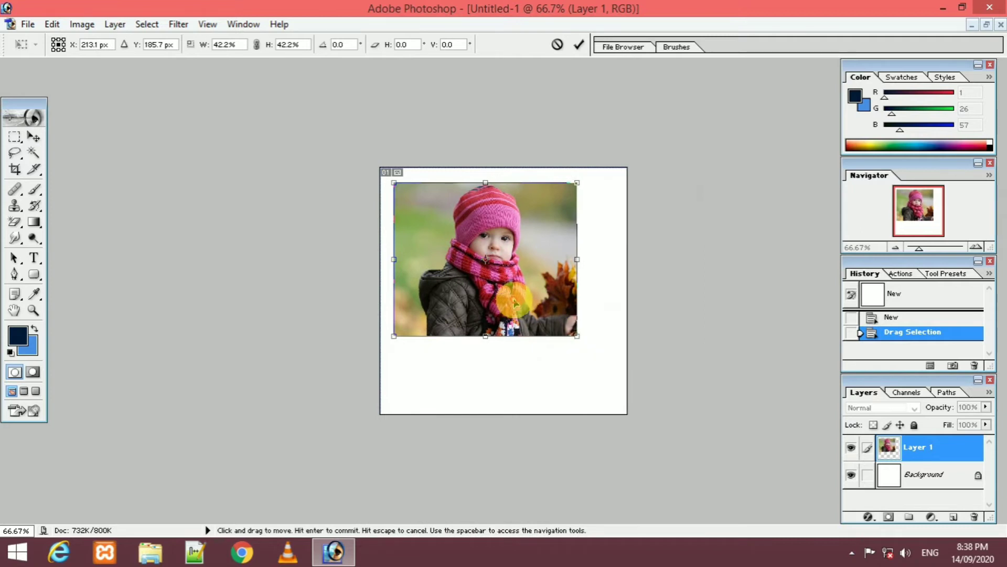
pyautogui.moveTo(516, 304); pyautogui.dragTo(501, 289)
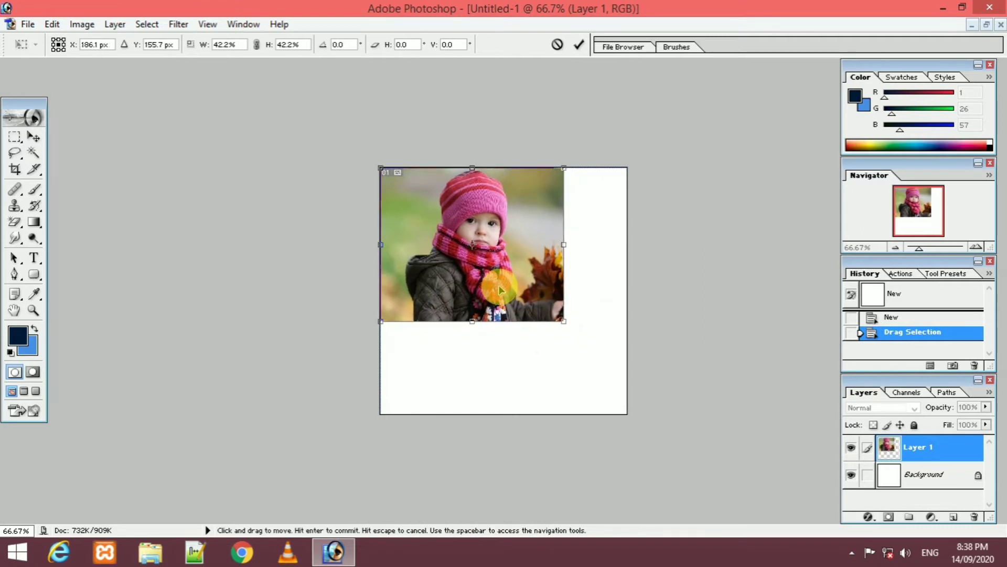
pyautogui.press('Return')
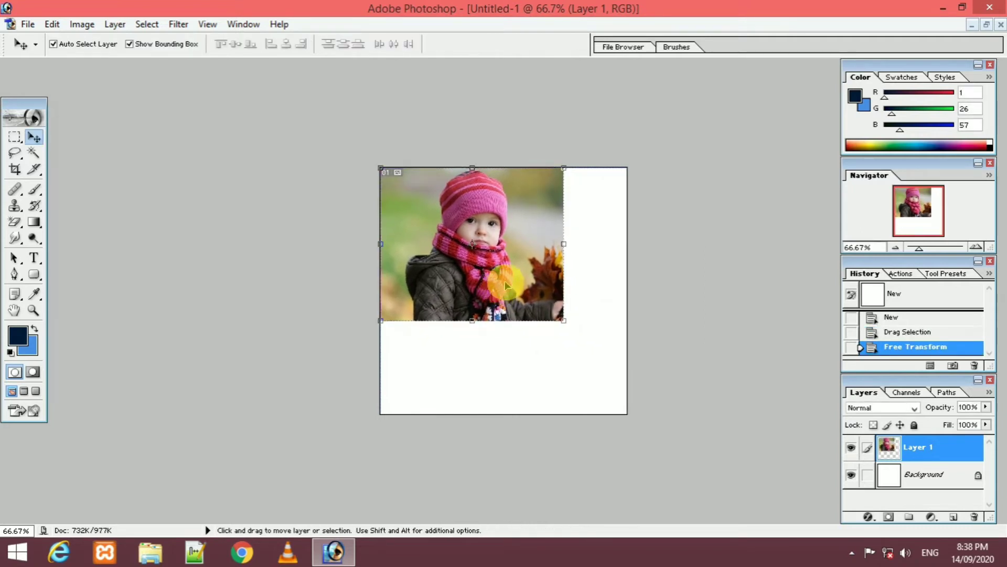
# Switch to the Elliptical Marquee, clear the old selection, and circle the child's hat, face and scarf.
pyautogui.click(986, 26)
pyautogui.click(533, 100)
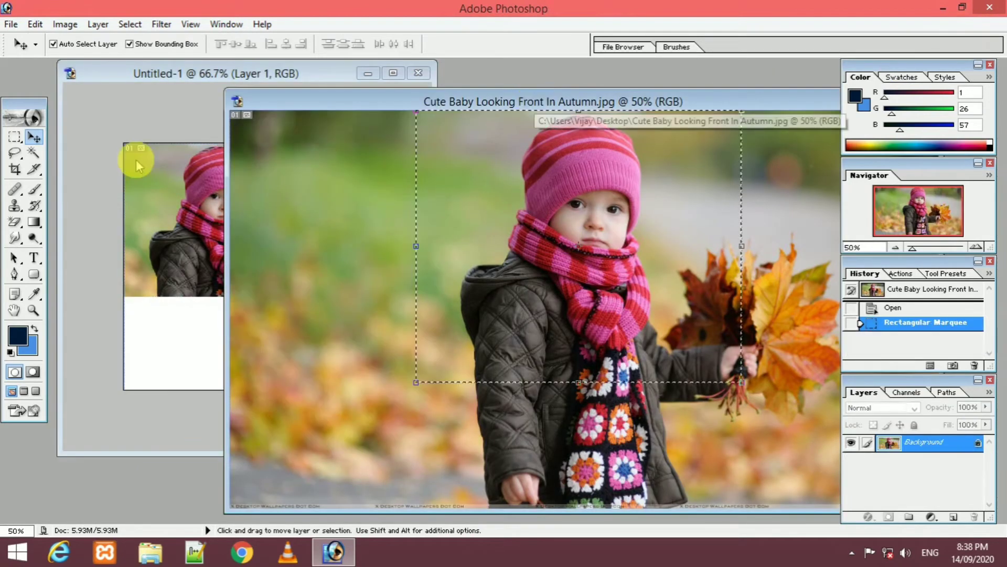
pyautogui.click(15, 138)
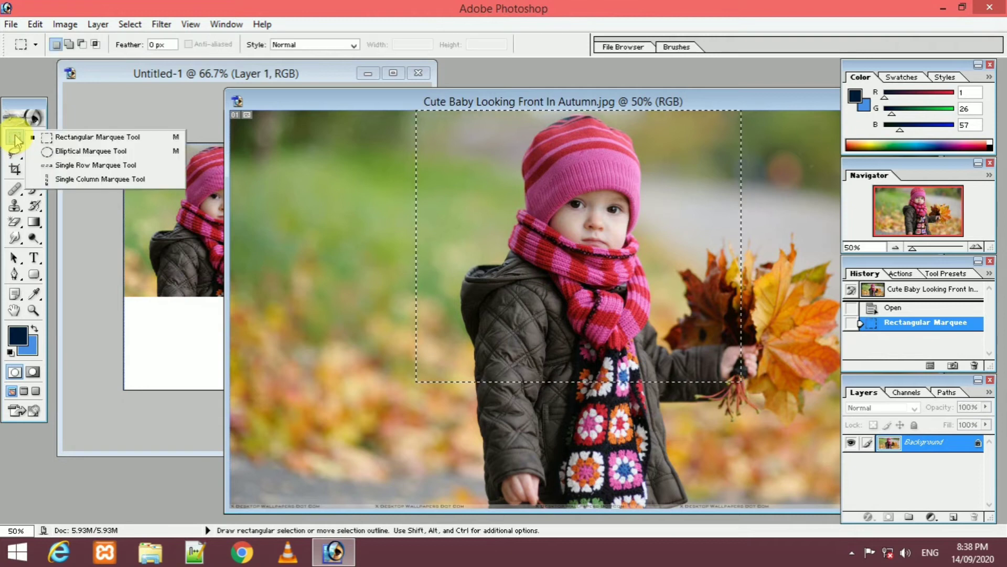
pyautogui.click(84, 154)
pyautogui.hotkey('ctrl', 'd')
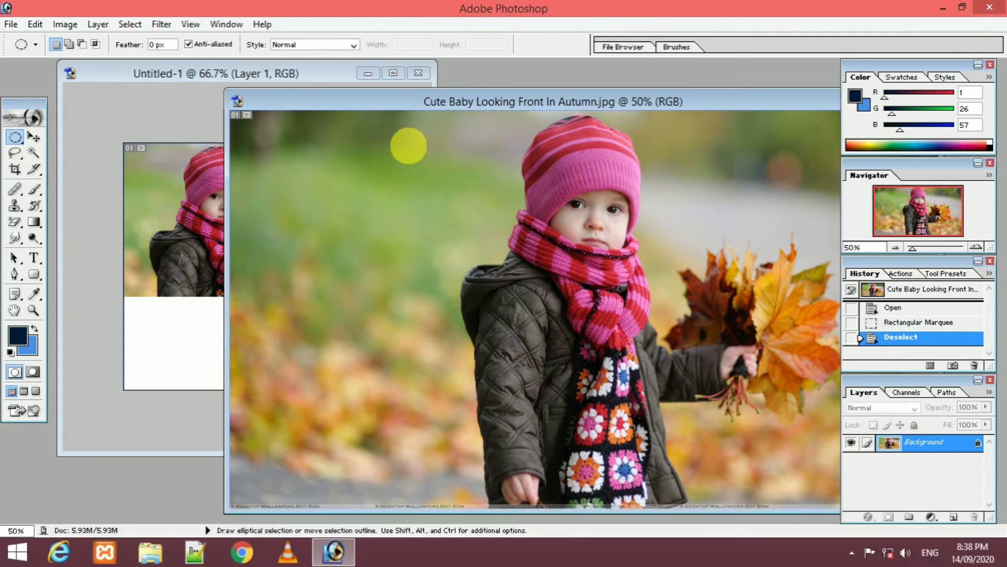
pyautogui.moveTo(436, 120); pyautogui.dragTo(733, 350)
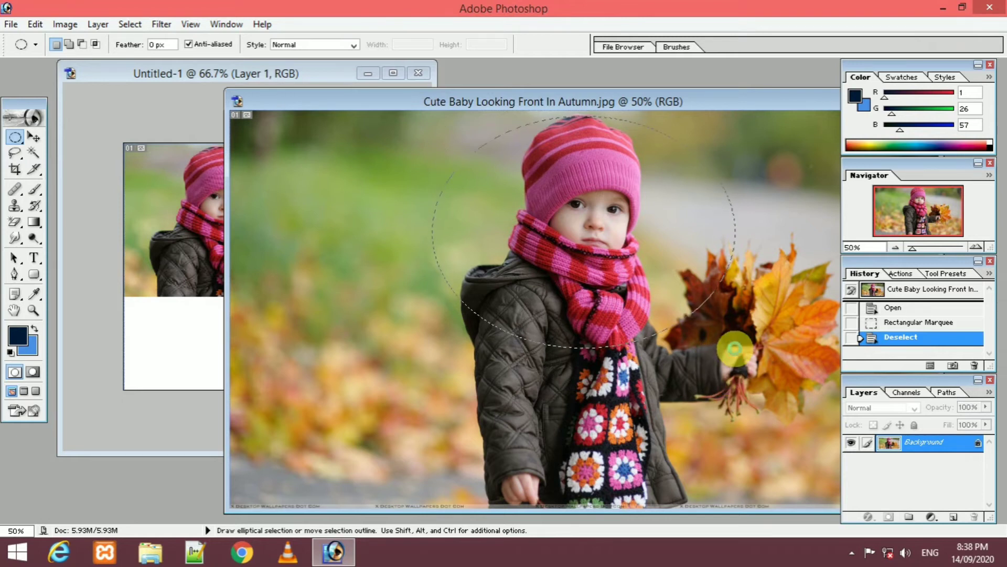
pyautogui.moveTo(656, 297); pyautogui.dragTo(658, 299)
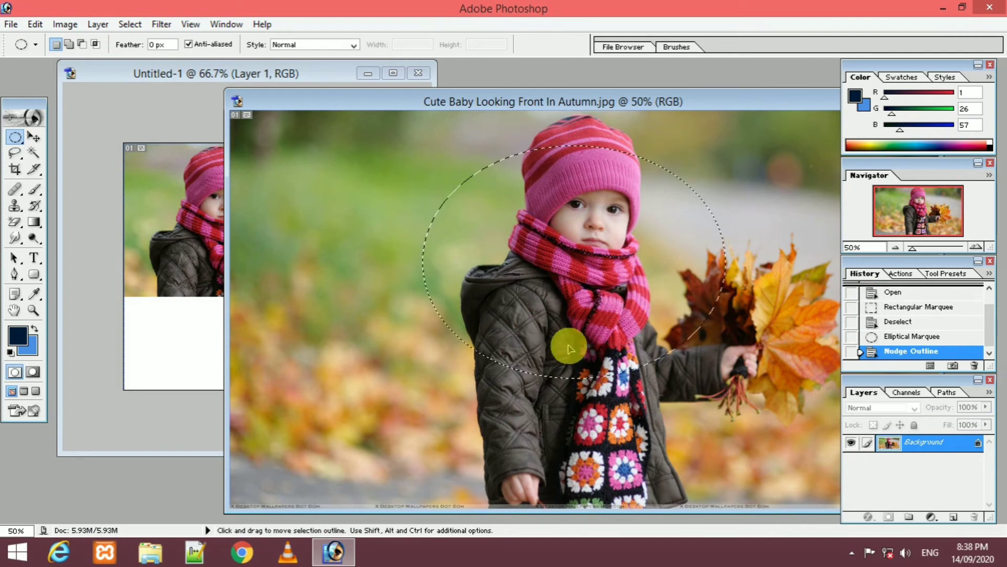
pyautogui.moveTo(571, 349); pyautogui.dragTo(632, 291)
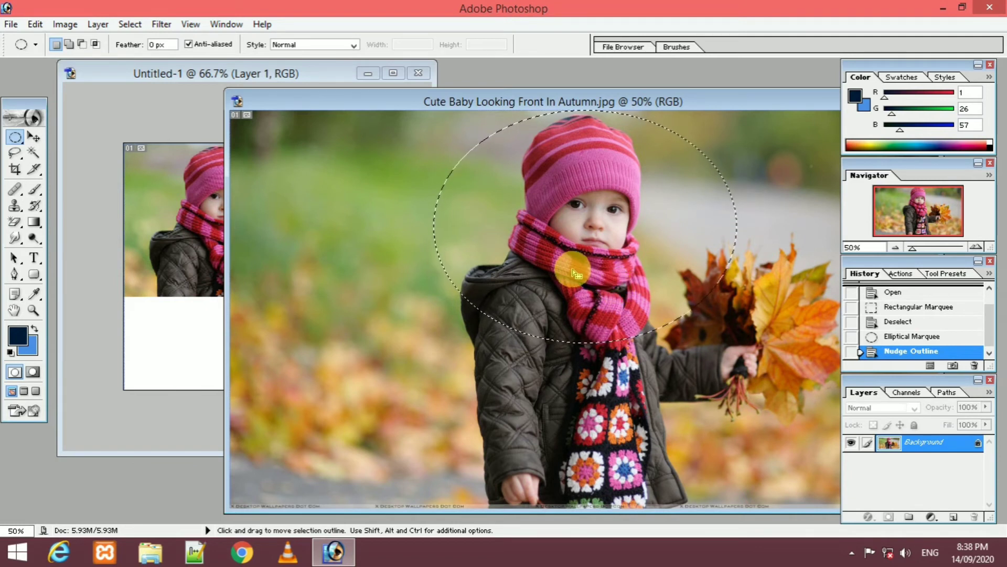
# Drag the oval cutout into Untitled-1 as Layer 2 and maximize the document.
pyautogui.click(33, 137)
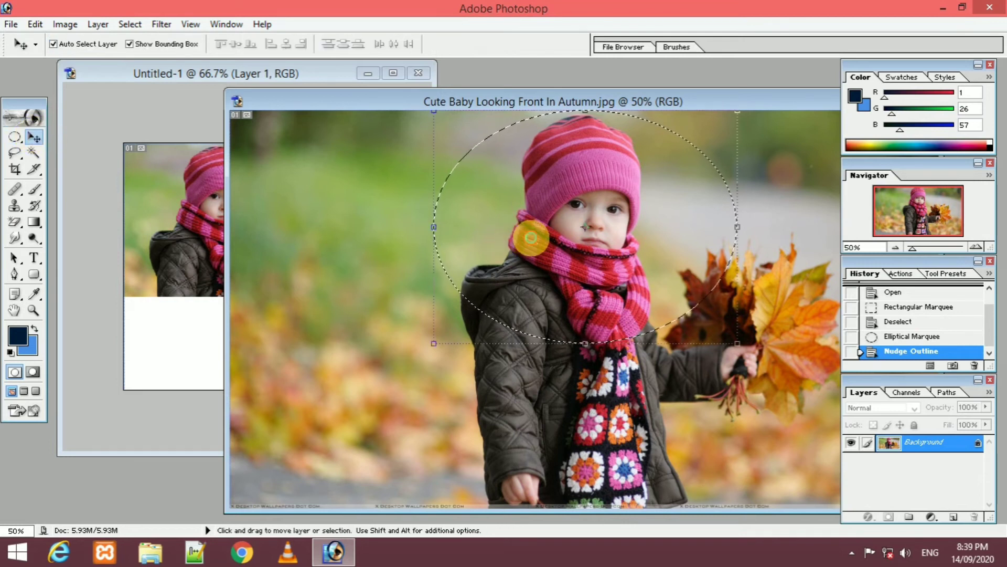
pyautogui.moveTo(531, 234); pyautogui.dragTo(194, 302)
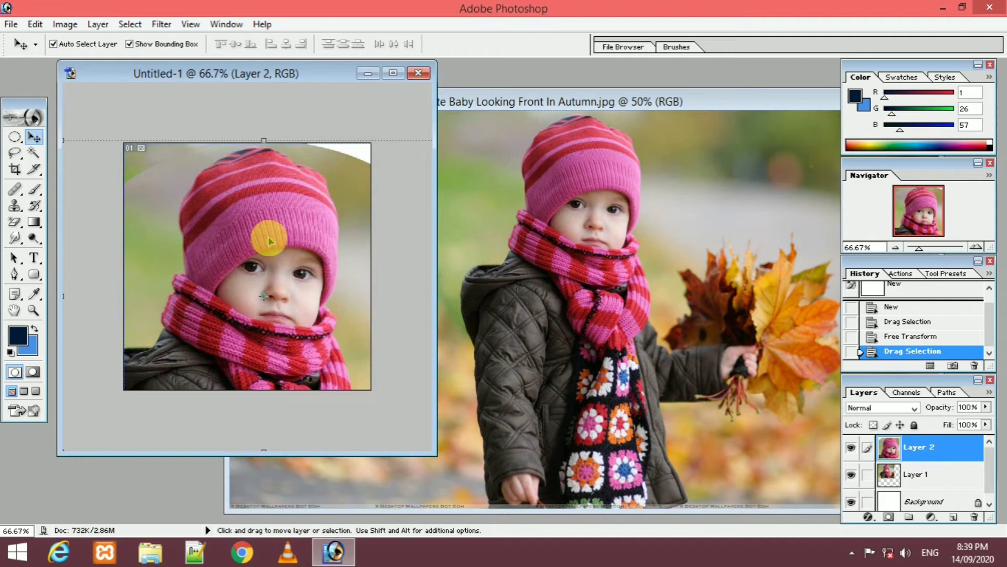
pyautogui.click(393, 73)
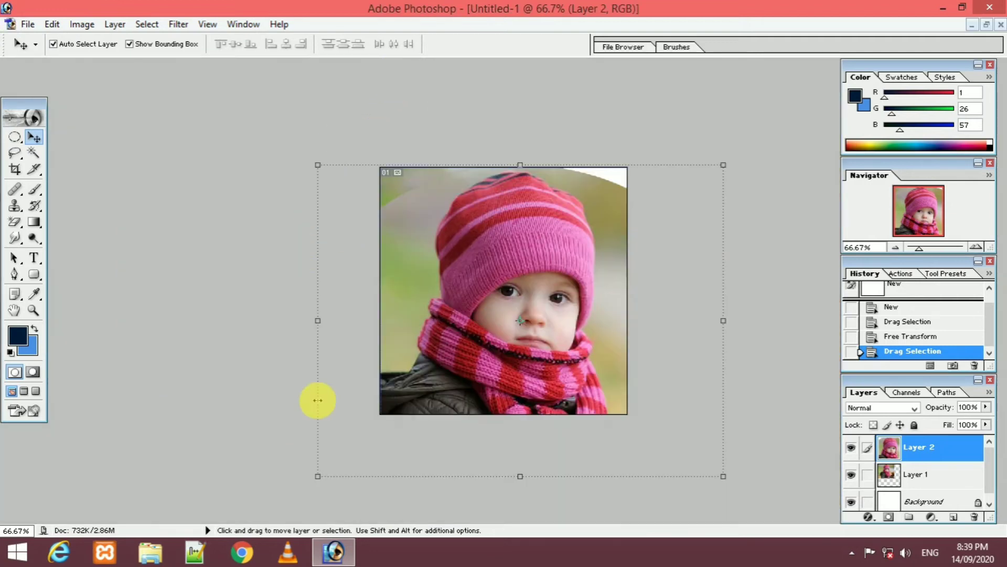
# Scale the oval layer to about 45% and place it in the canvas's lower right.
pyautogui.moveTo(315, 475); pyautogui.dragTo(559, 292)
pyautogui.moveTo(592, 255); pyautogui.dragTo(491, 355)
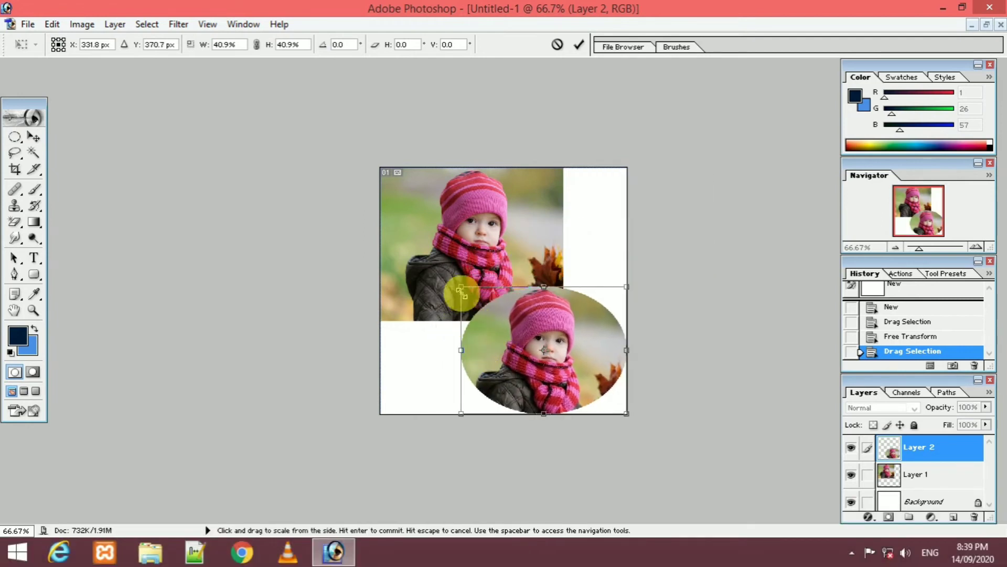
pyautogui.moveTo(453, 287); pyautogui.dragTo(433, 282)
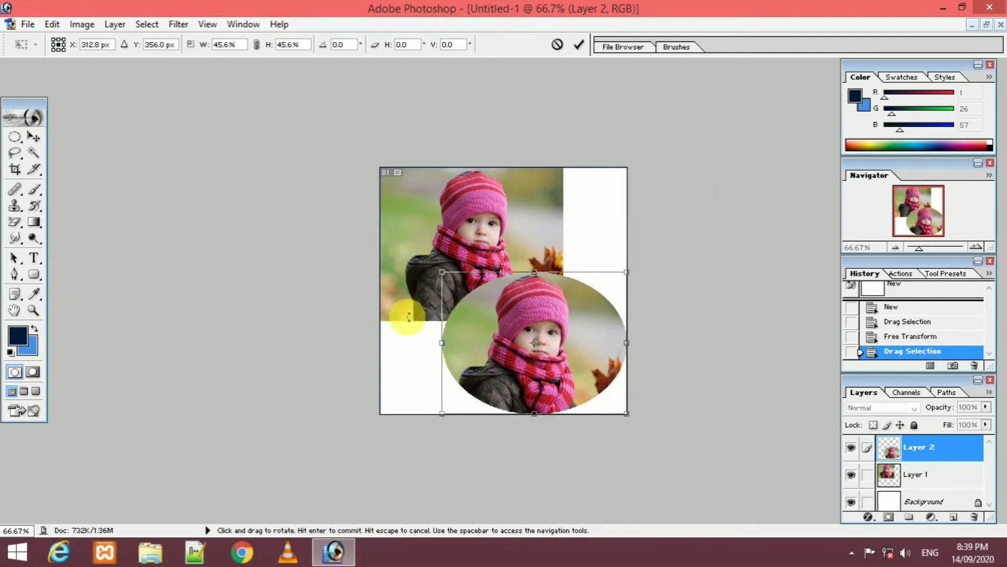
pyautogui.doubleClick(501, 360)
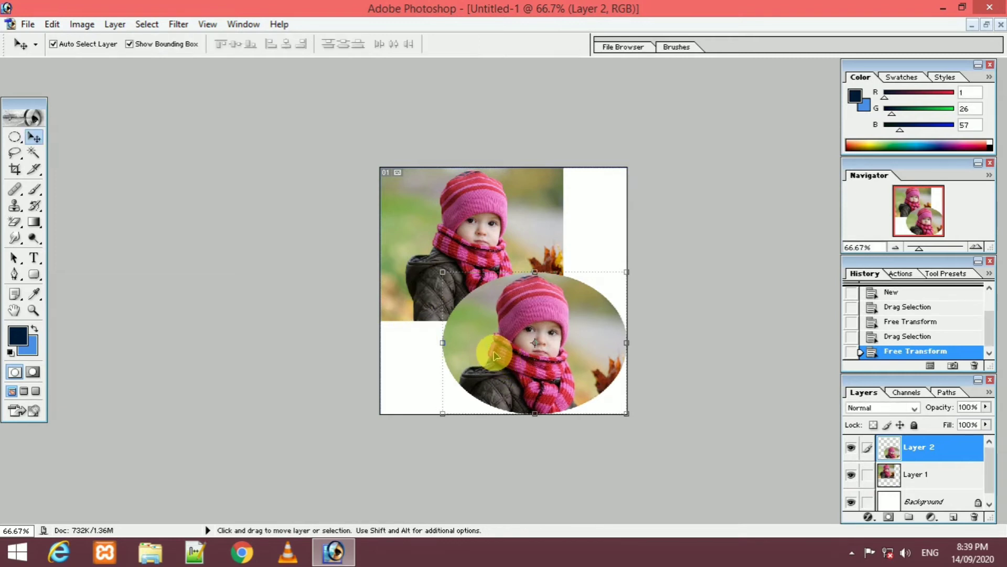
pyautogui.moveTo(495, 355)
pyautogui.mouseDown()
pyautogui.moveTo(410, 361)
pyautogui.moveTo(502, 365)
pyautogui.moveTo(479, 355)
pyautogui.mouseUp()
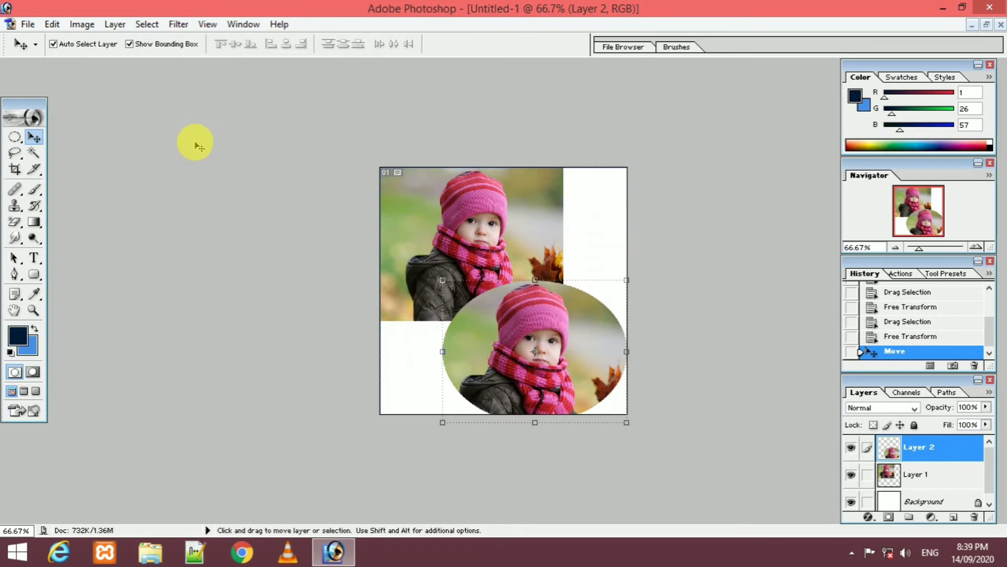
# Minimize Untitled-1, clear the oval selection, and move the autumn photo window up-left.
pyautogui.click(973, 26)
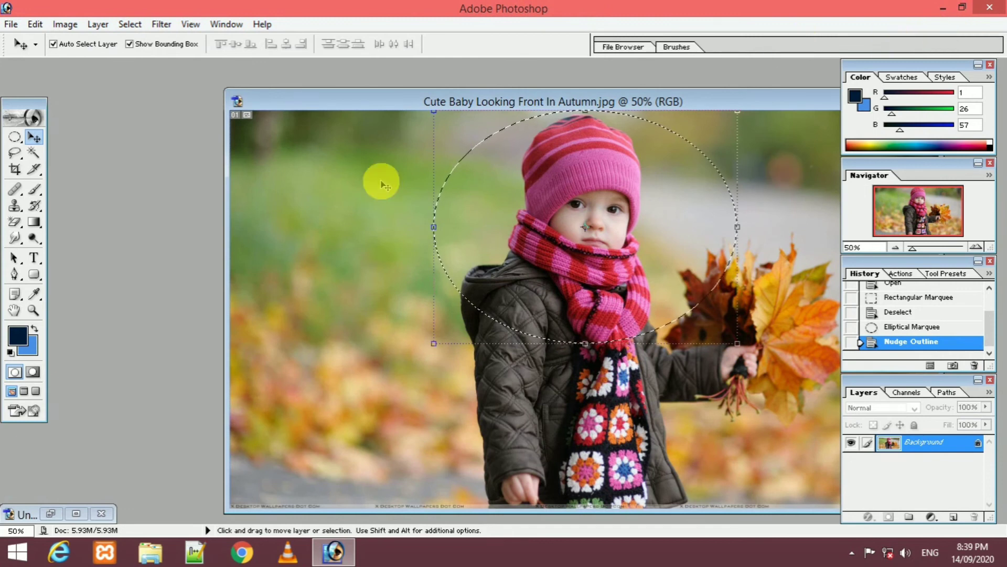
pyautogui.click(15, 137)
pyautogui.click(301, 216)
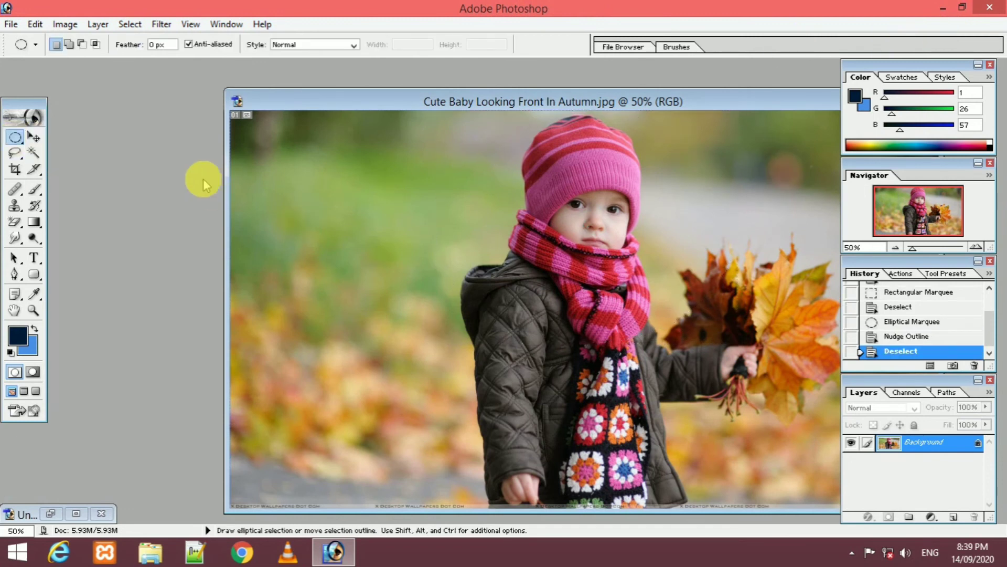
pyautogui.moveTo(408, 109); pyautogui.dragTo(300, 99)
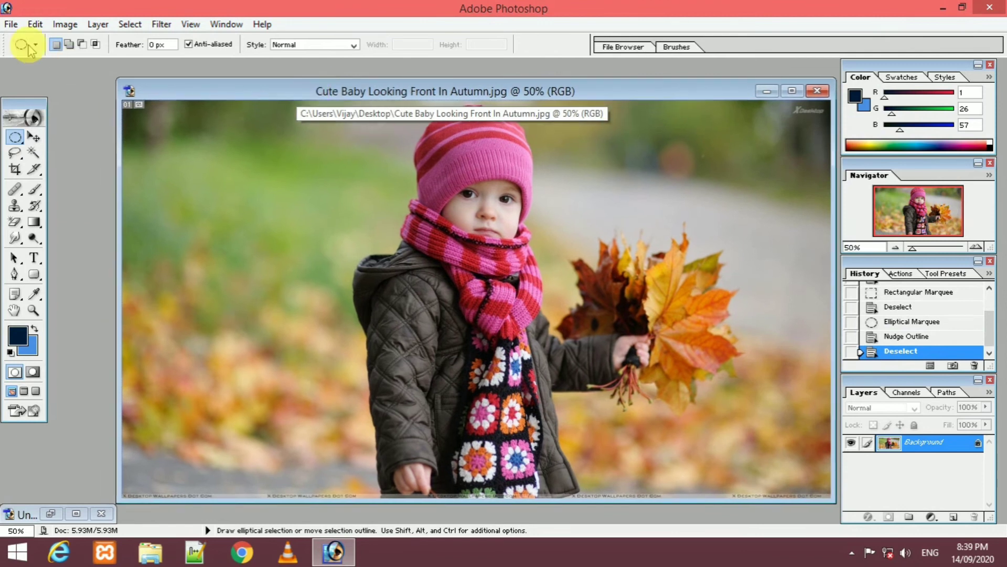
# Open the pink beach image 31848.jpg.
pyautogui.click(11, 24)
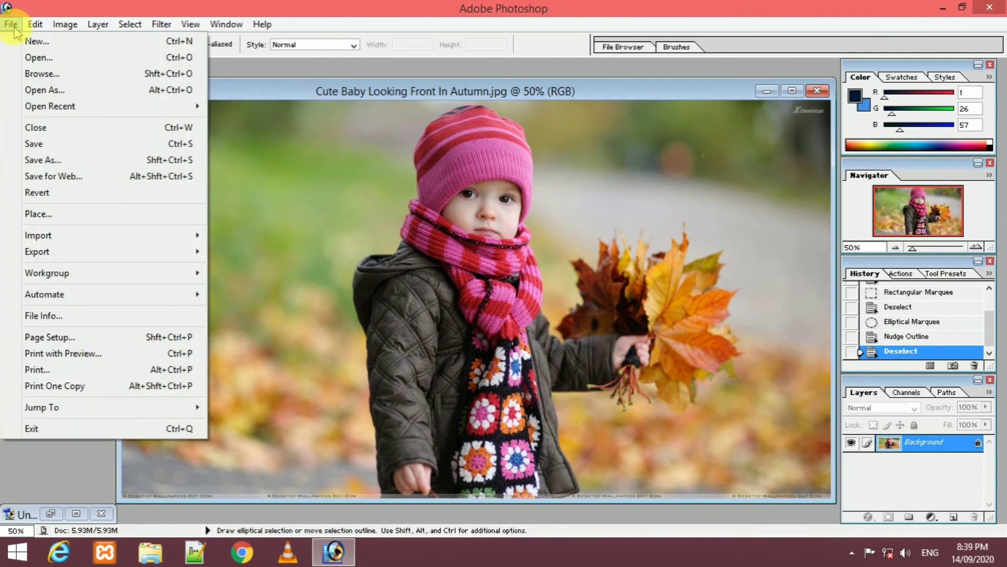
pyautogui.click(38, 57)
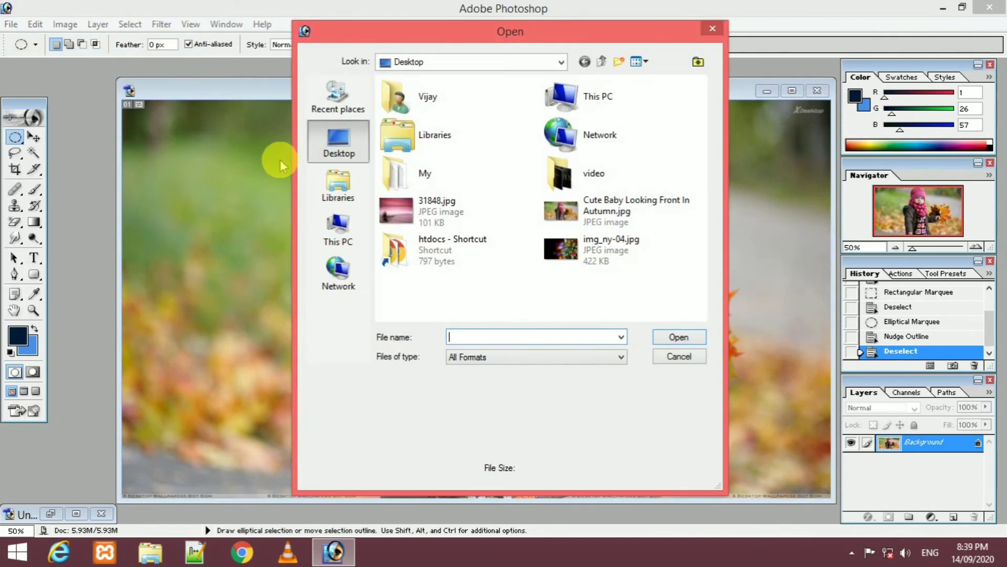
pyautogui.click(425, 208)
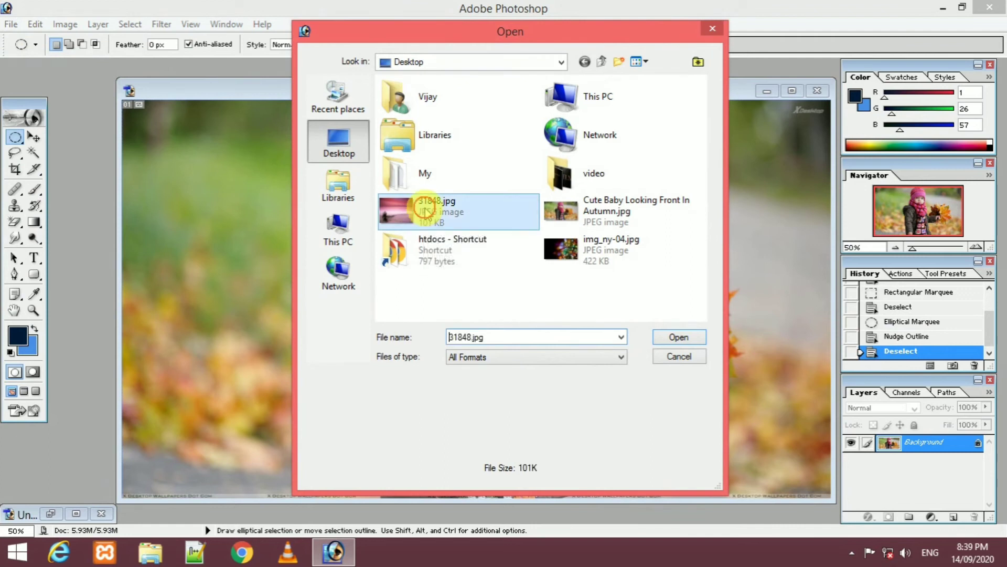
pyautogui.click(679, 338)
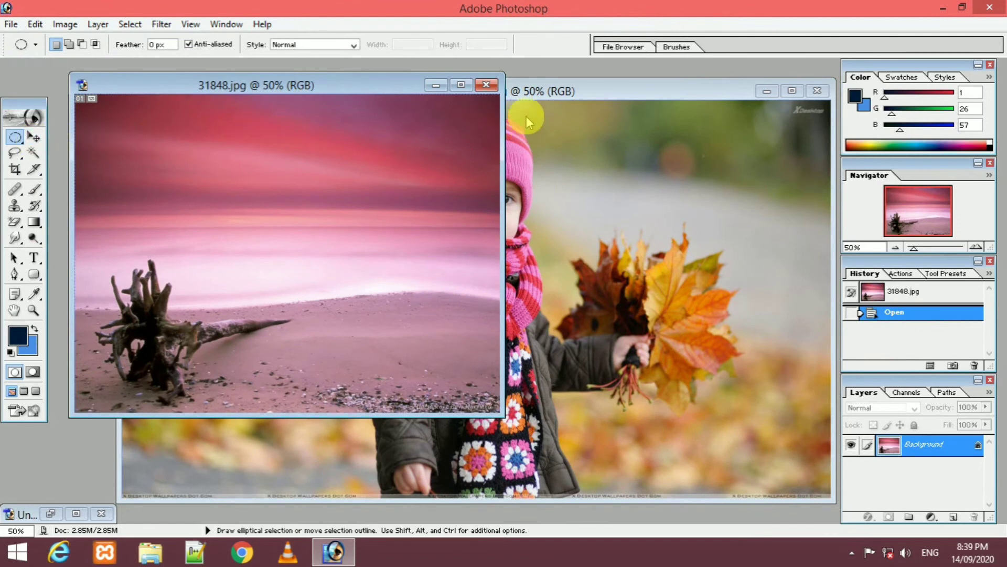
# Draw an oval around the child's hat, face and scarf in the autumn photo and copy it.
pyautogui.click(524, 89)
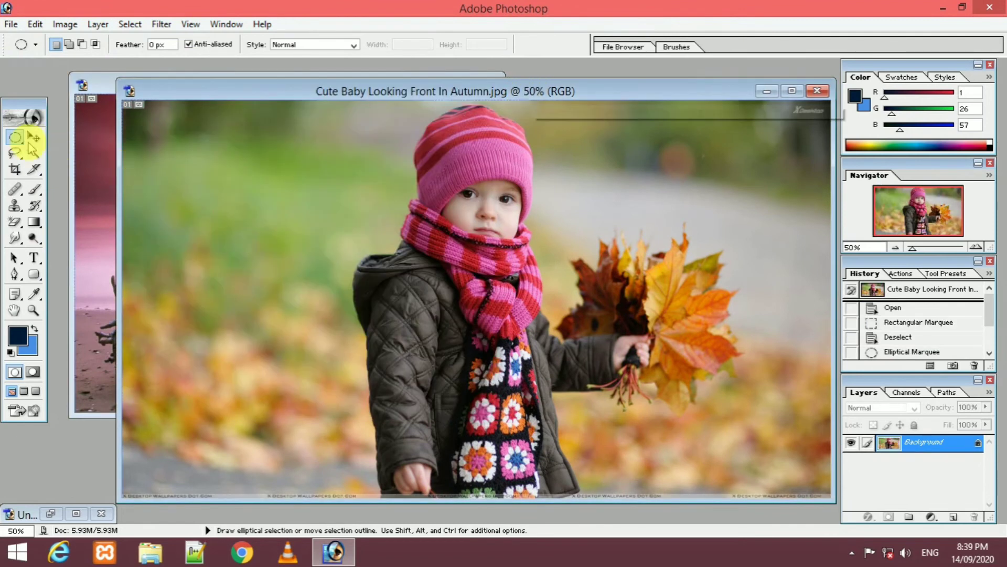
pyautogui.moveTo(374, 116); pyautogui.dragTo(617, 349)
pyautogui.moveTo(483, 276); pyautogui.dragTo(465, 260)
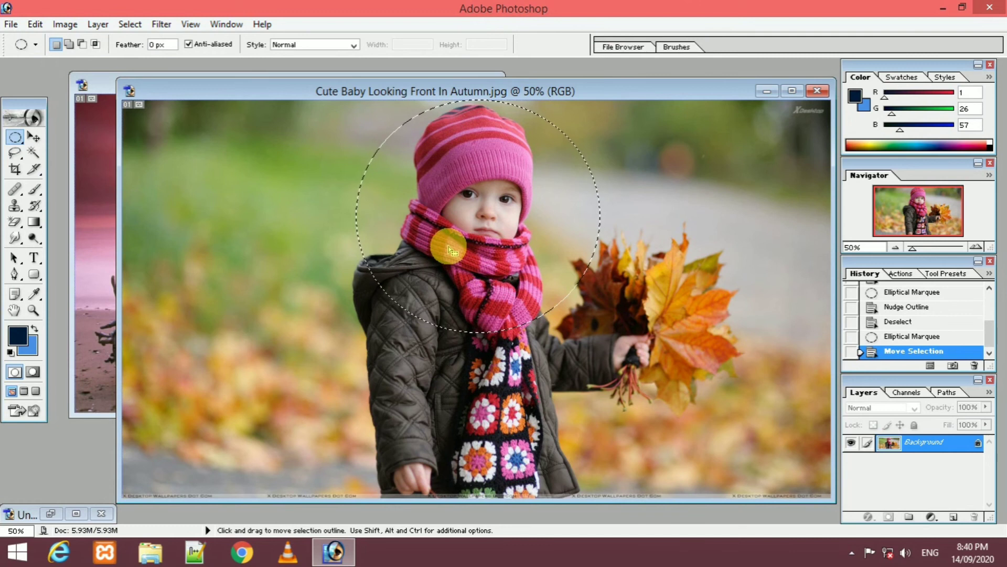
pyautogui.hotkey('ctrl', 'c')
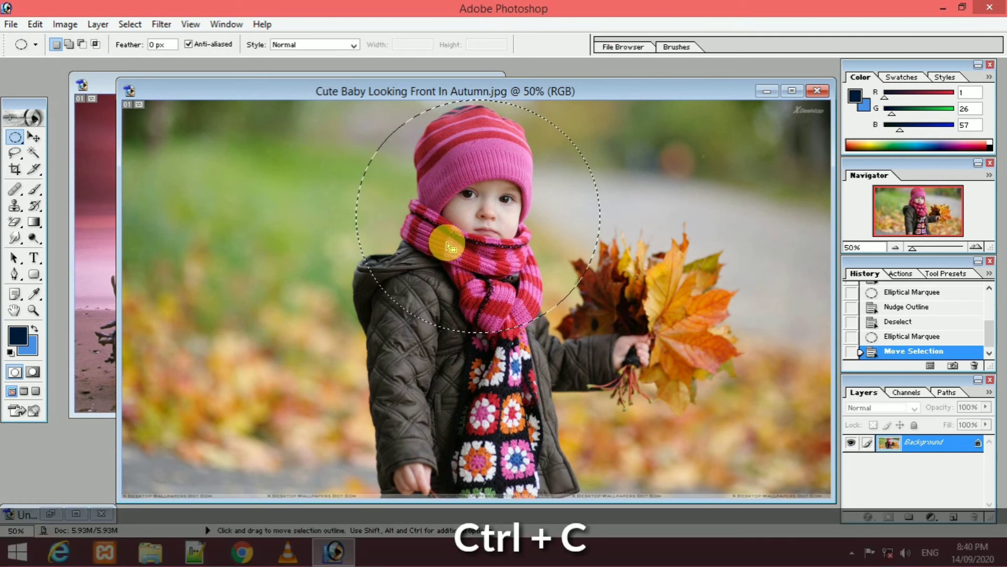
pyautogui.hotkey('ctrl', 'c')
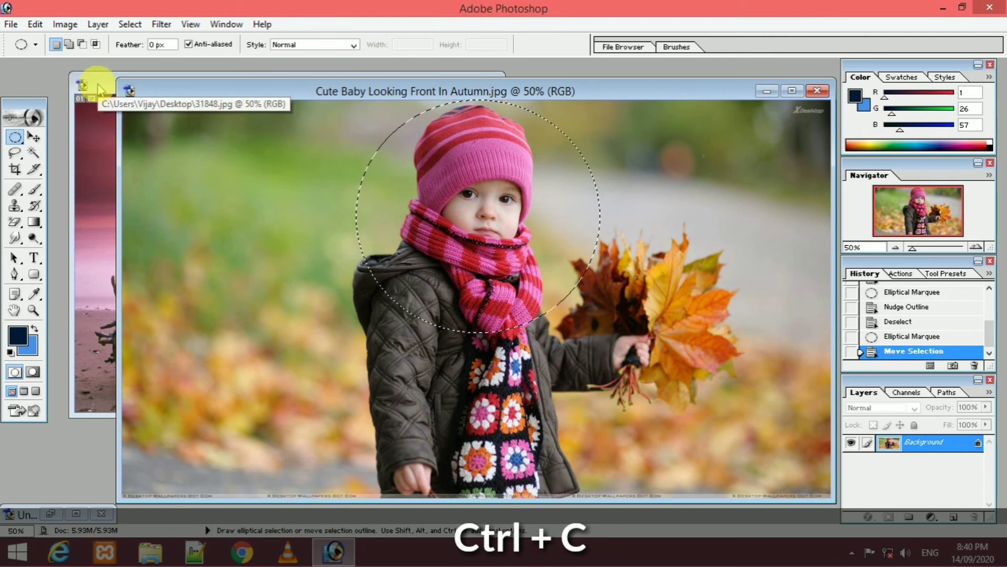
# Paste the oval cutout into 31848.jpg and scale it to about 70%.
pyautogui.click(99, 89)
pyautogui.hotkey('ctrl', 'v')
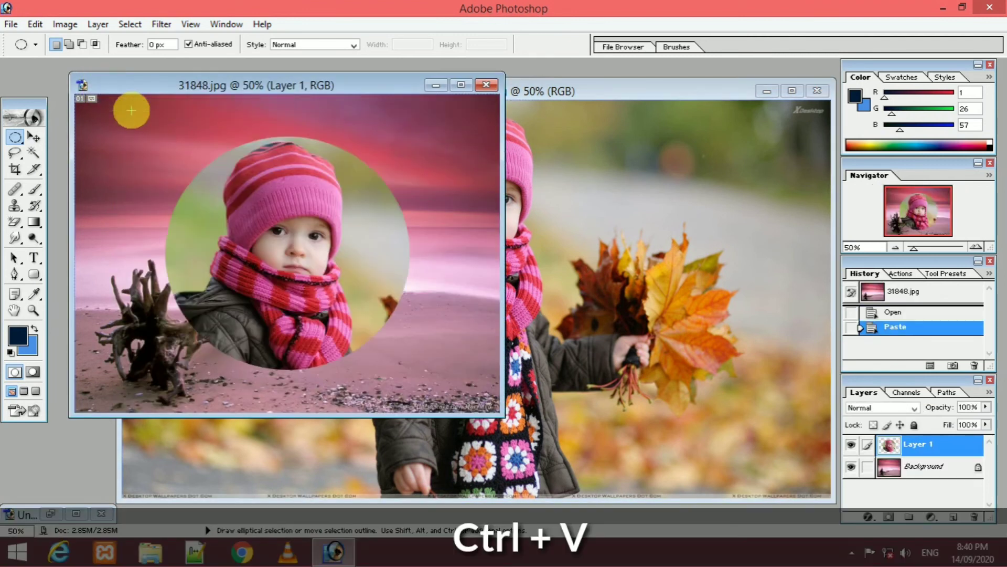
pyautogui.click(34, 136)
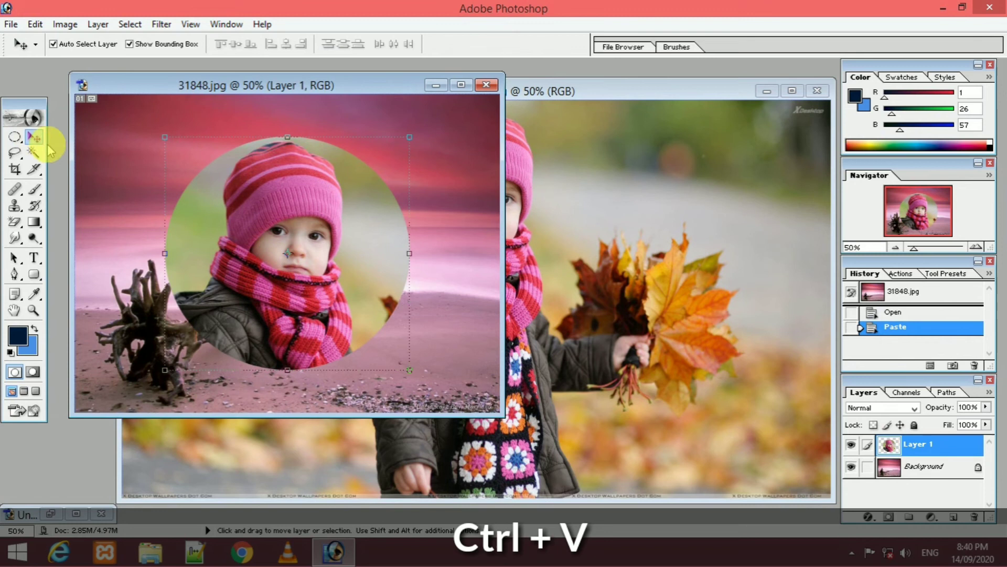
pyautogui.moveTo(249, 249); pyautogui.dragTo(324, 215)
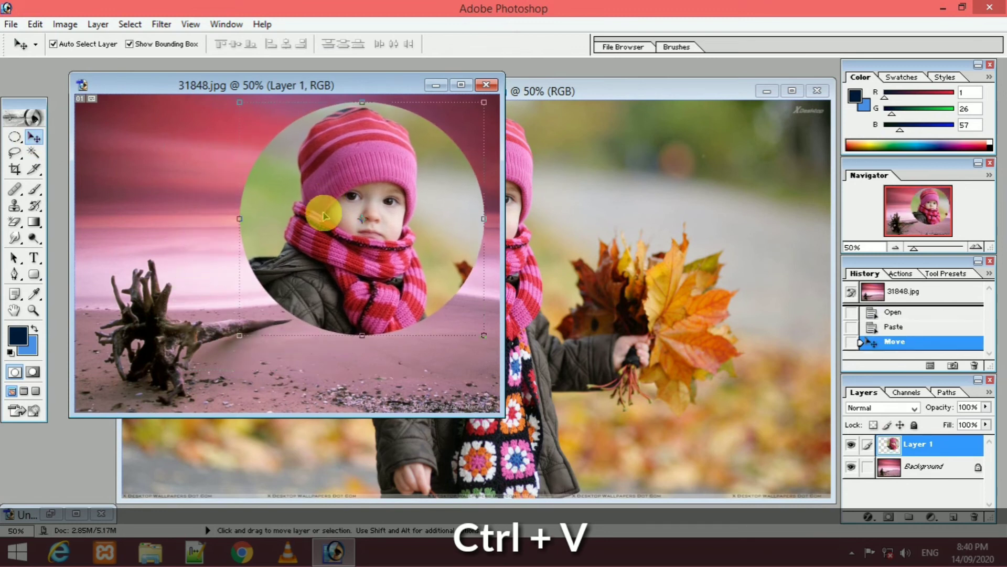
pyautogui.moveTo(239, 334); pyautogui.dragTo(321, 257)
pyautogui.moveTo(373, 211)
pyautogui.mouseDown()
pyautogui.moveTo(326, 225)
pyautogui.moveTo(368, 215)
pyautogui.mouseUp()
pyautogui.moveTo(317, 256); pyautogui.dragTo(303, 286)
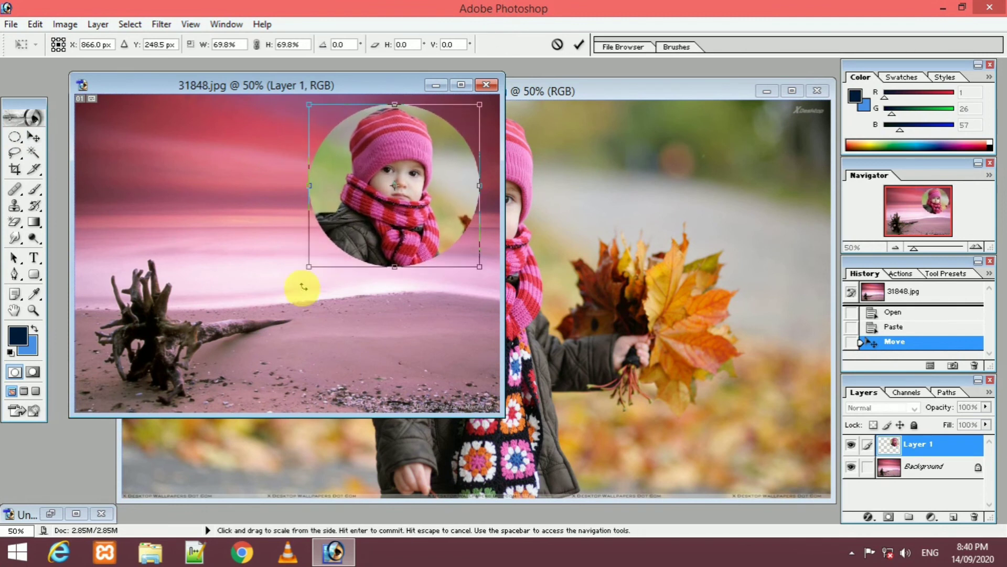
pyautogui.press('Return')
pyautogui.hotkey('ctrl', 't')
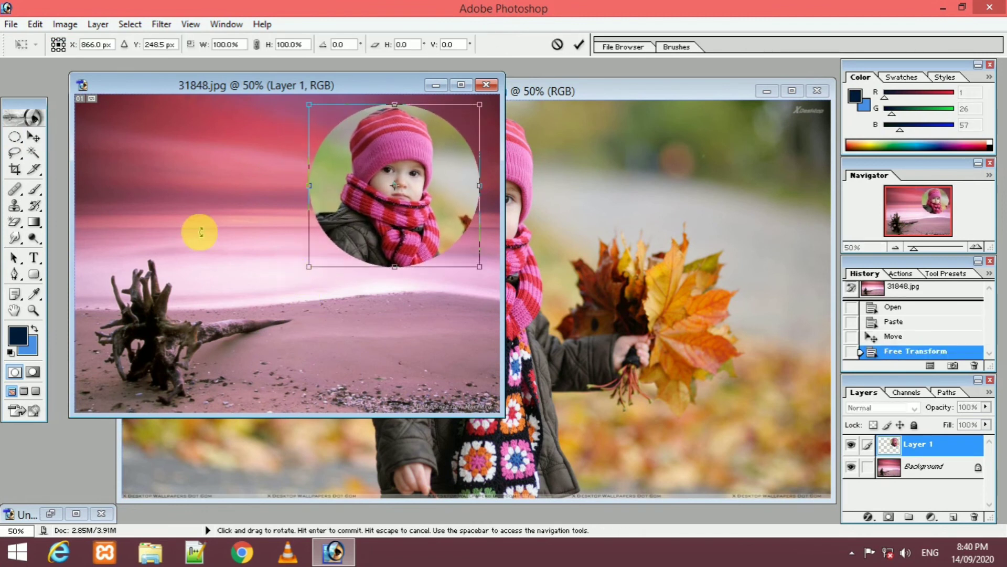
pyautogui.press('Return')
# Move the circle to the lower middle, right of the driftwood, and deselect.
pyautogui.click(203, 225)
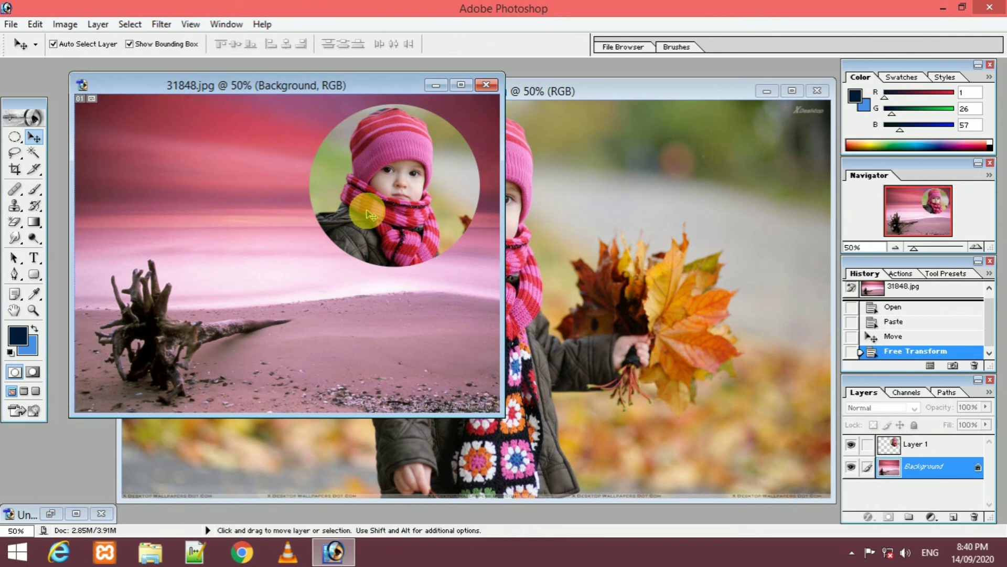
pyautogui.moveTo(387, 224); pyautogui.dragTo(375, 318)
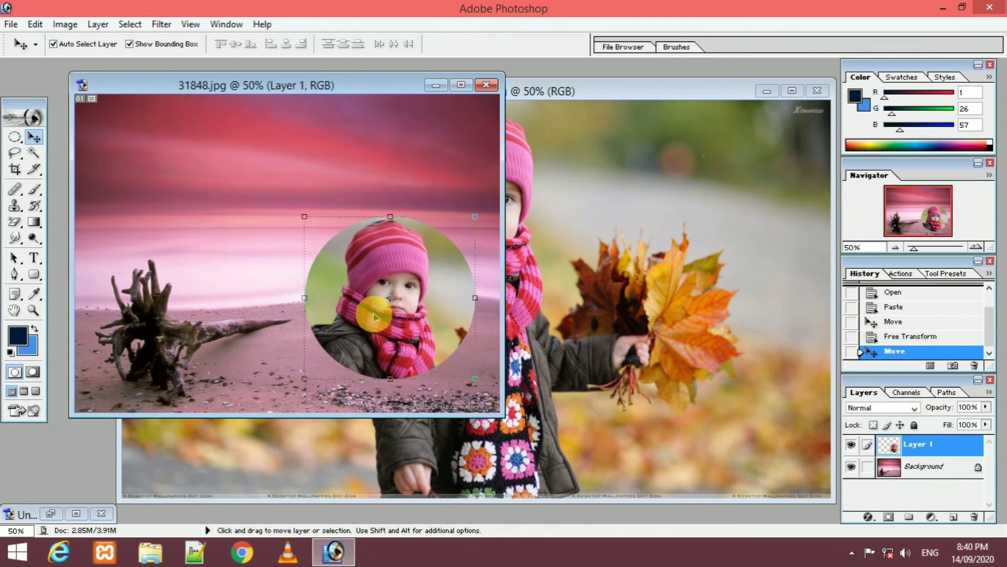
pyautogui.click(314, 172)
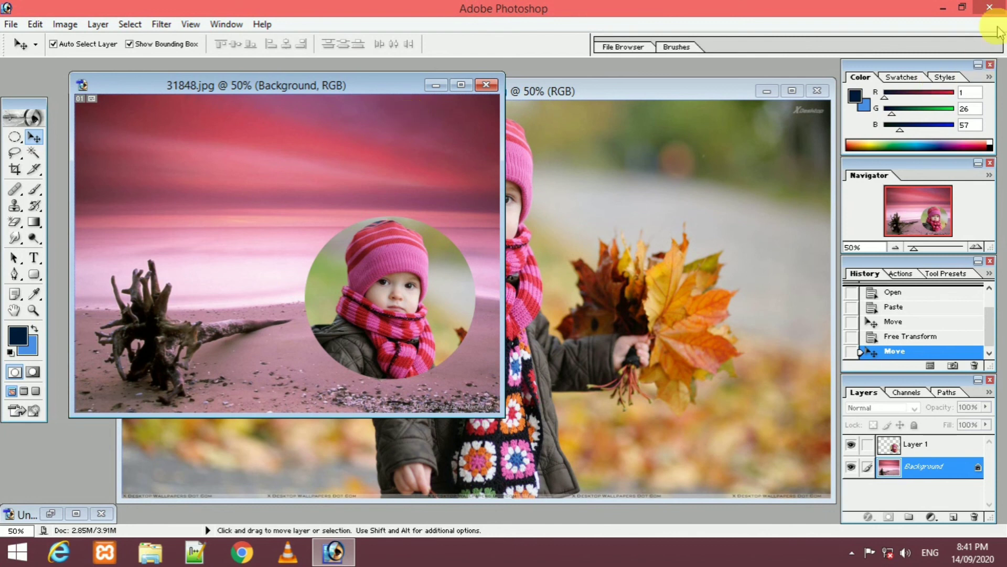
# Minimize Photoshop to reveal the desktop with the PS TUTORIAL IN TAMIL wallpaper.
pyautogui.click(944, 9)
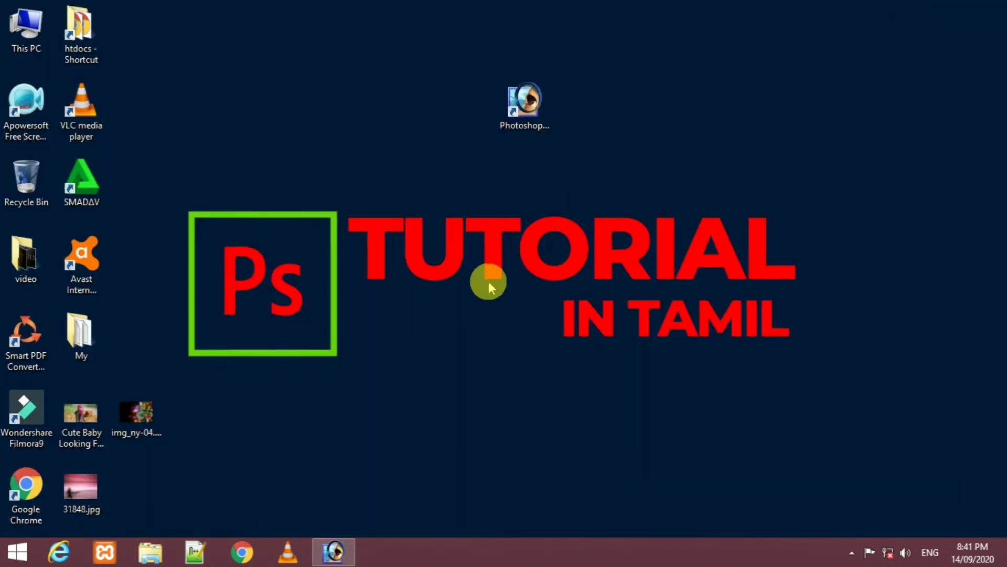